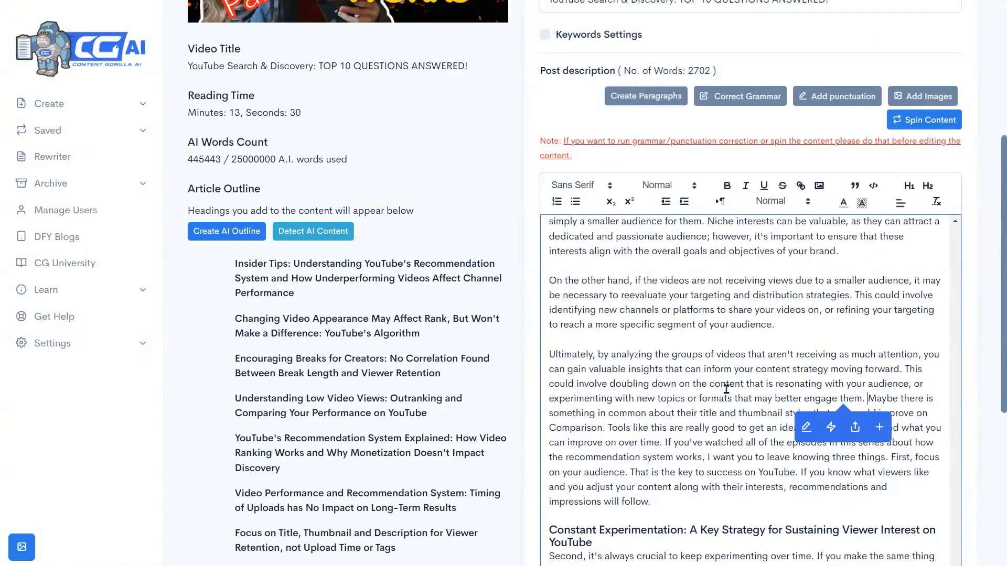
Run the AI content detection on the YouTube Search & Discovery article.
scroll(726, 388, "up", 5)
scroll(301, 309, "up", 2)
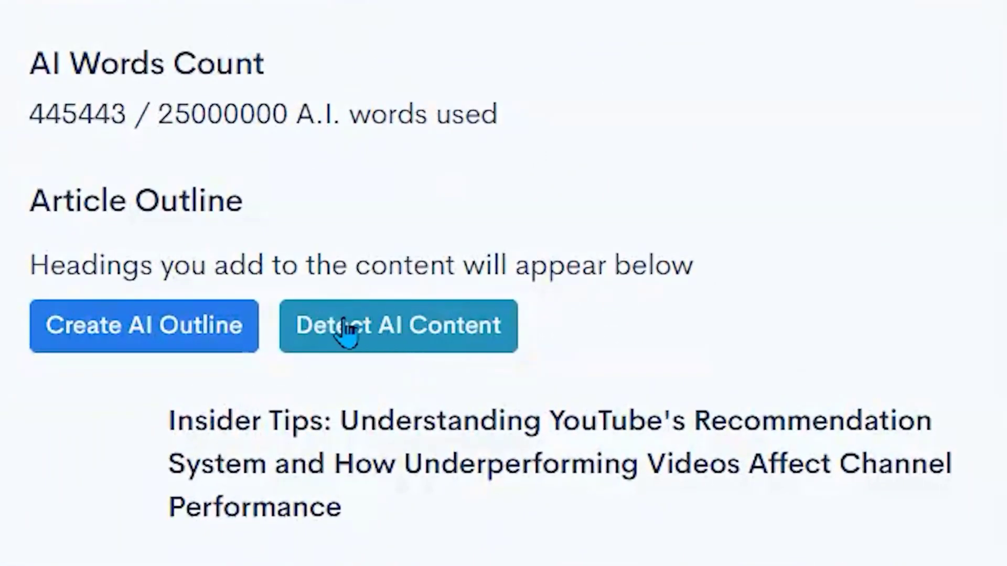
left_click(391, 333)
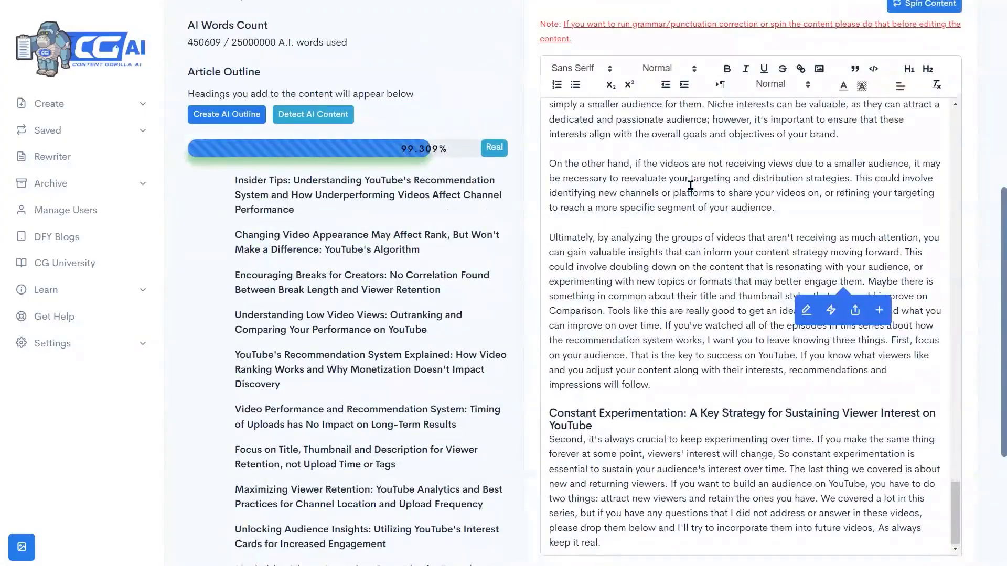
Generate short form content from the article with 3 blog ideas and no tag, and dismiss the result dialog.
scroll(673, 402, "down", 4)
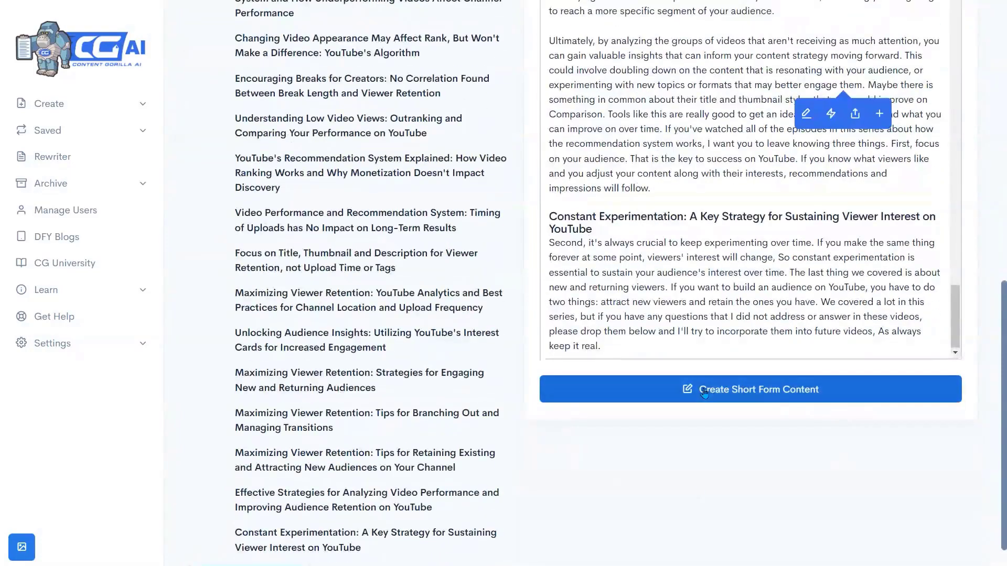
left_click(715, 394)
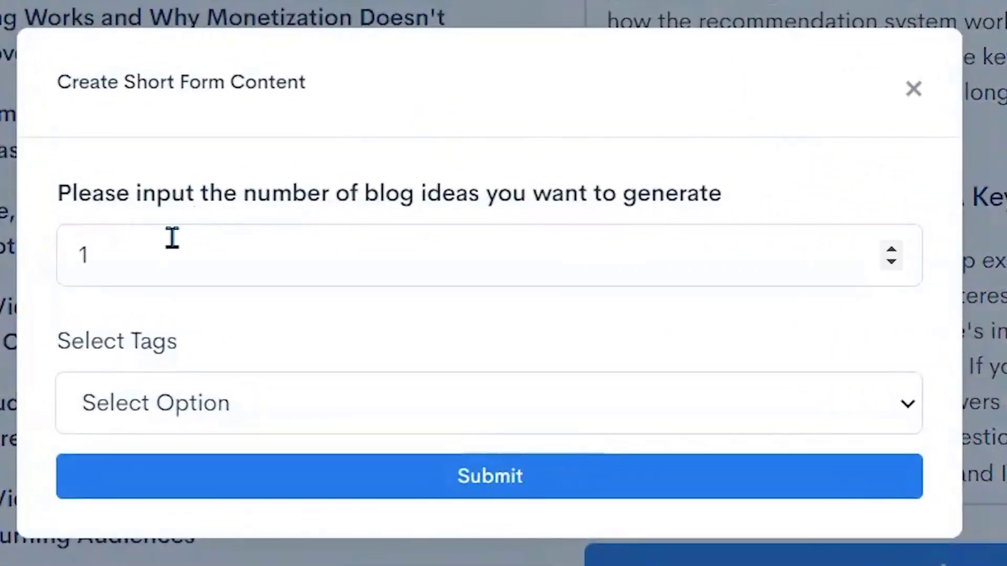
left_click(314, 250)
left_click_drag(112, 256, 47, 270)
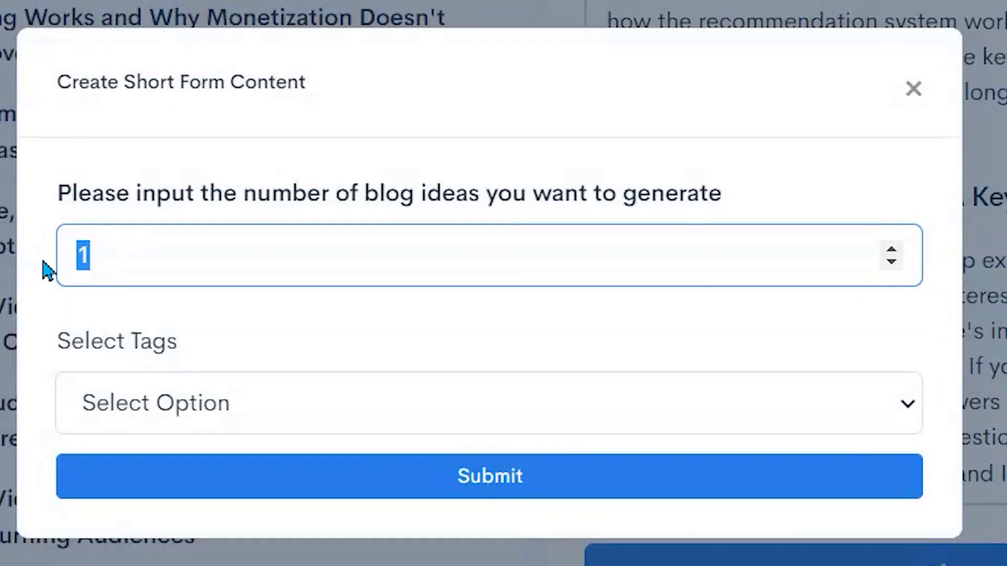
type("3")
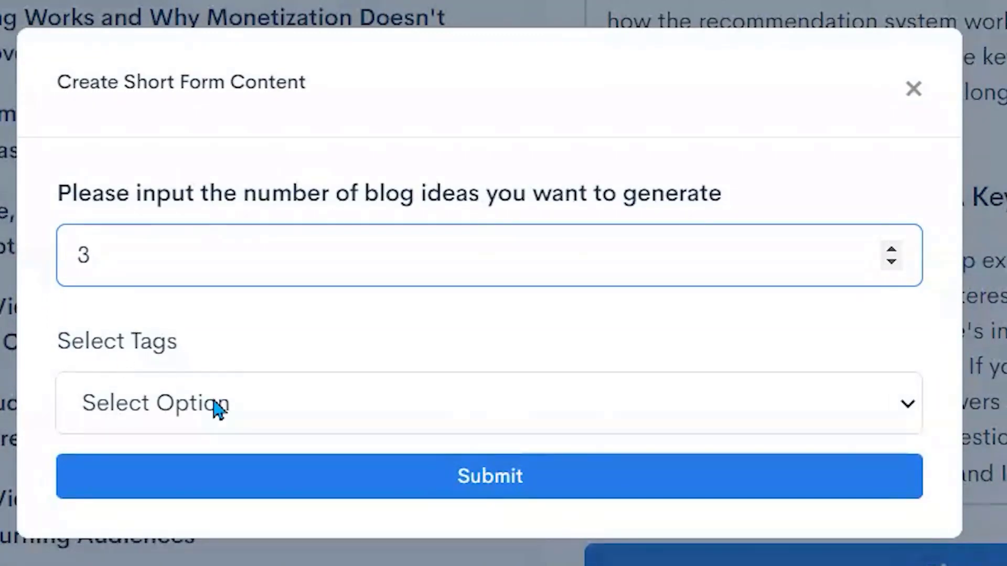
left_click(366, 414)
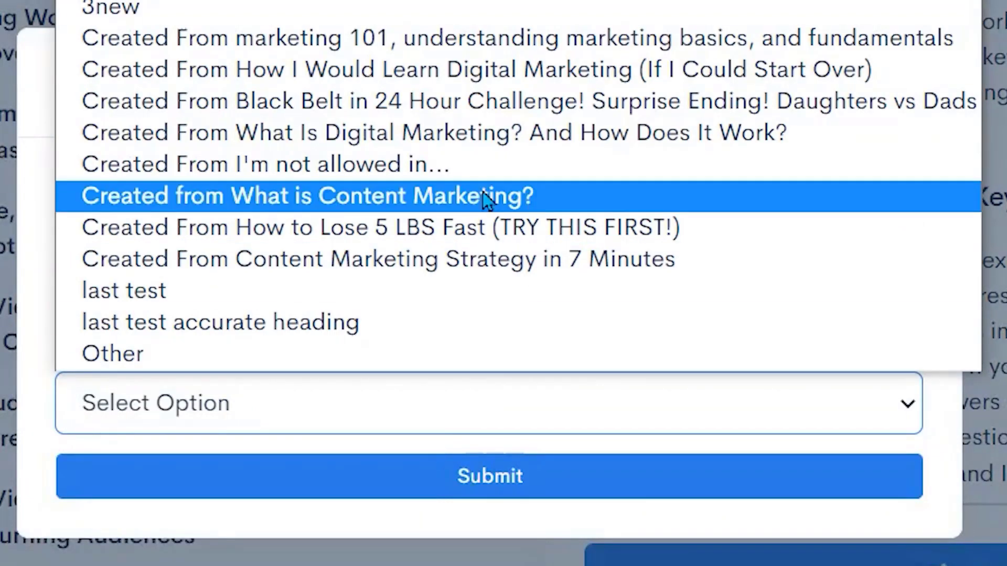
left_click(324, 414)
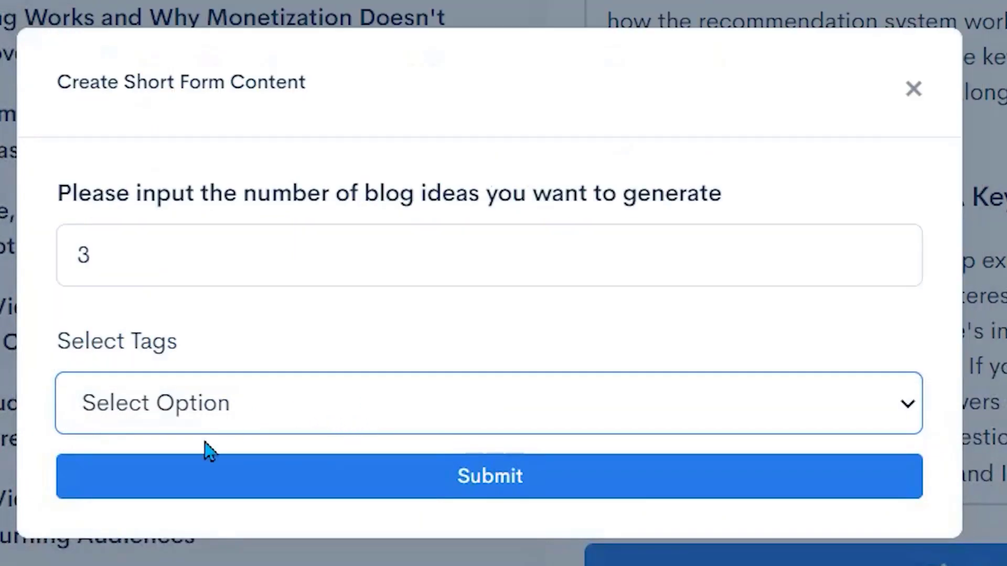
left_click(435, 490)
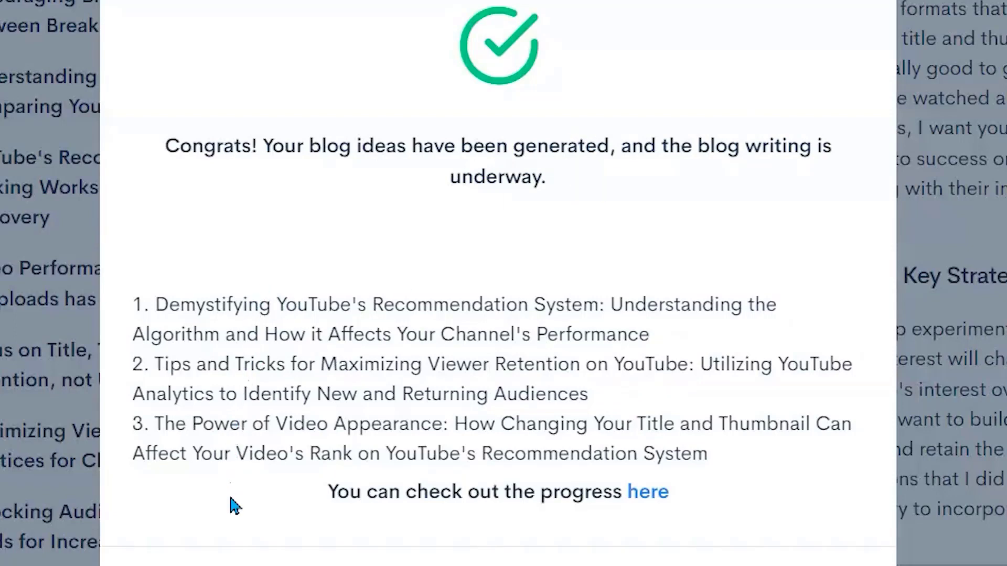
left_click(648, 501)
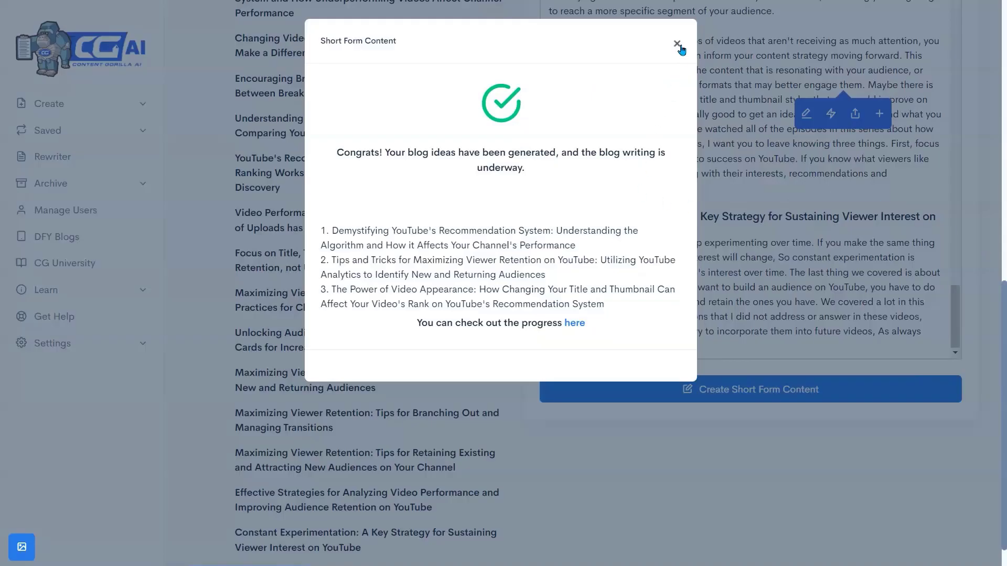
left_click(677, 44)
Examine the post's keyword auto hyperlink fields and its featured image with the option to change it.
scroll(706, 296, "up", 15)
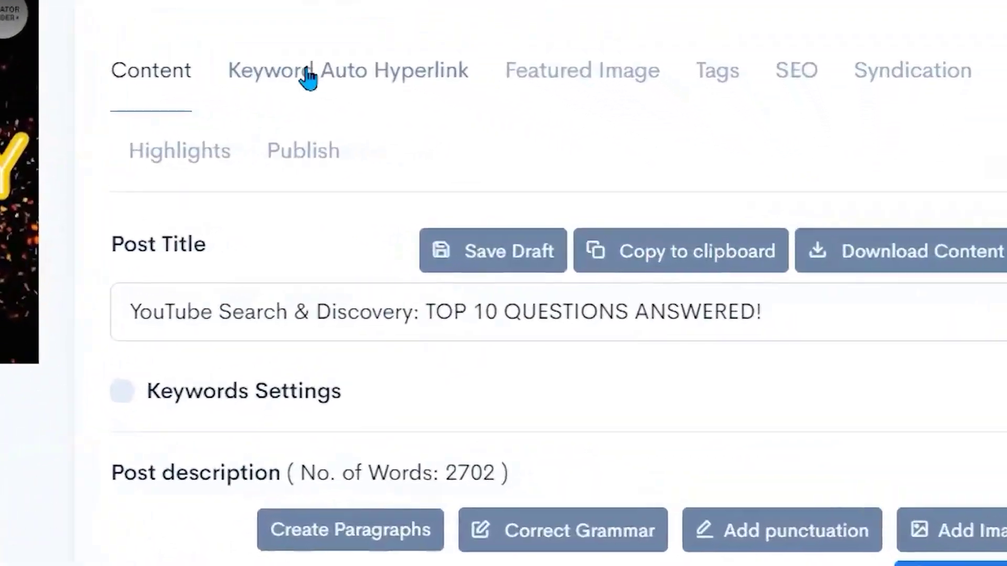
left_click(307, 69)
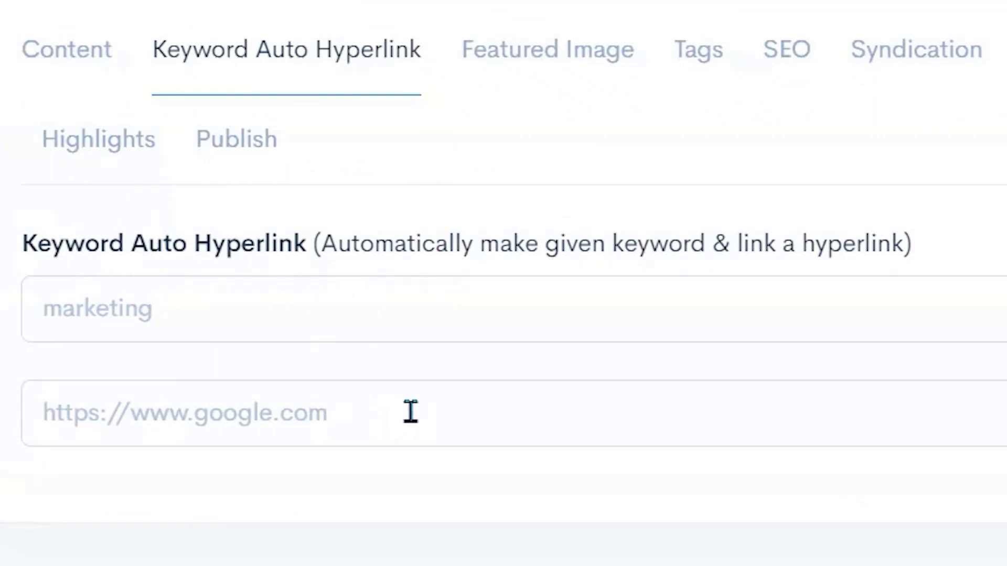
left_click(580, 63)
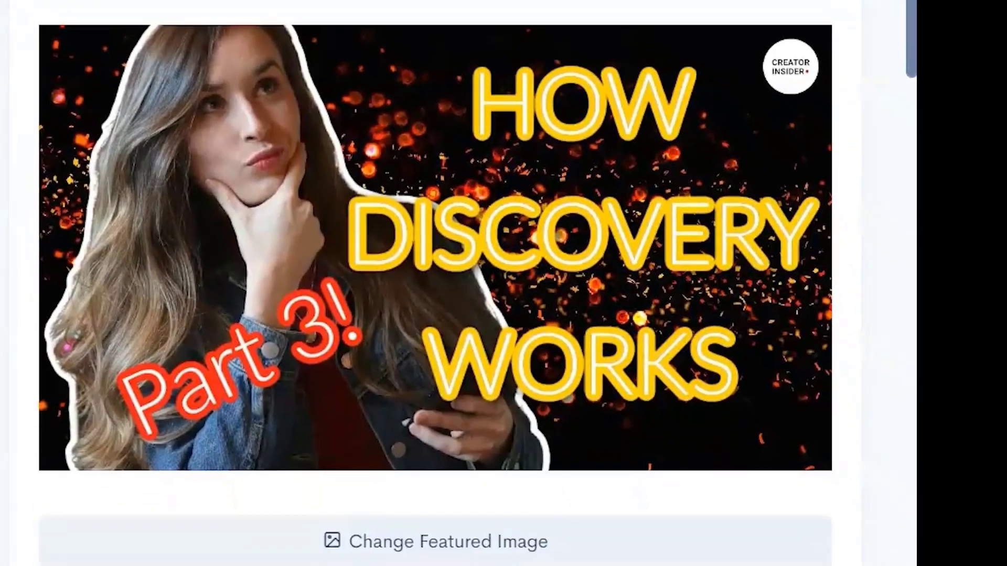
scroll(469, 330, "up", 1)
scroll(427, 396, "down", 1)
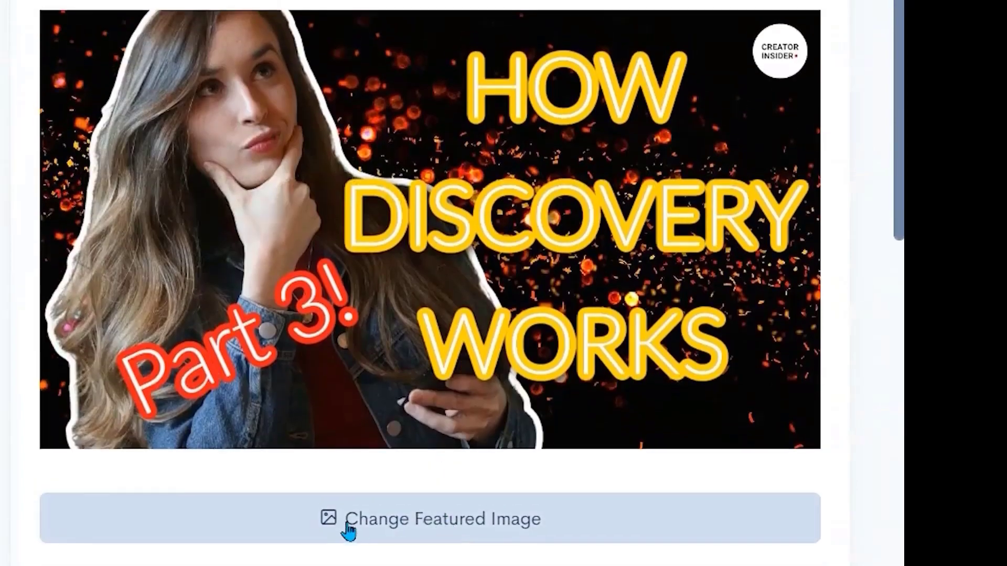
left_click(430, 518)
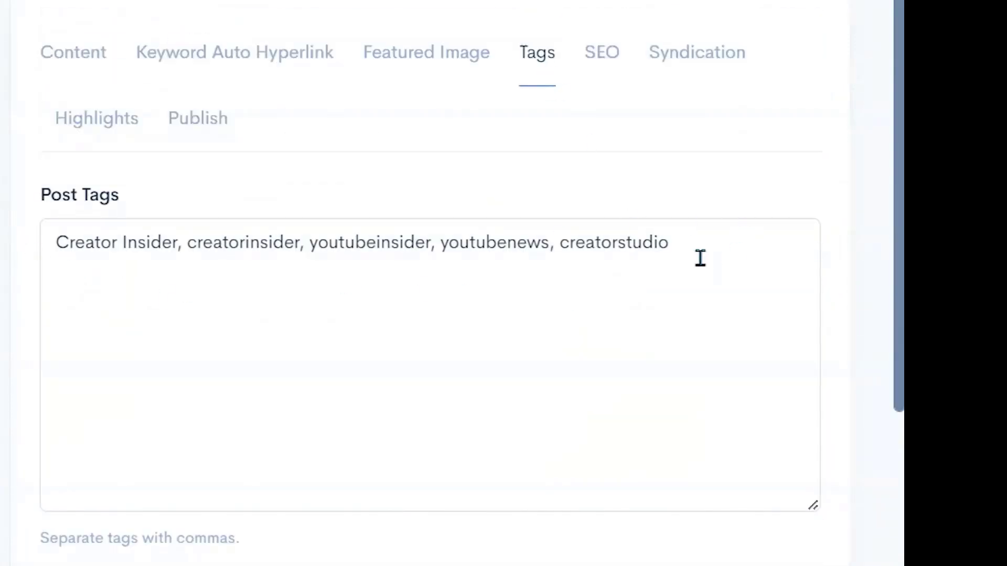
Add content and youtube to the end of the comma-separated post tags.
left_click(727, 242)
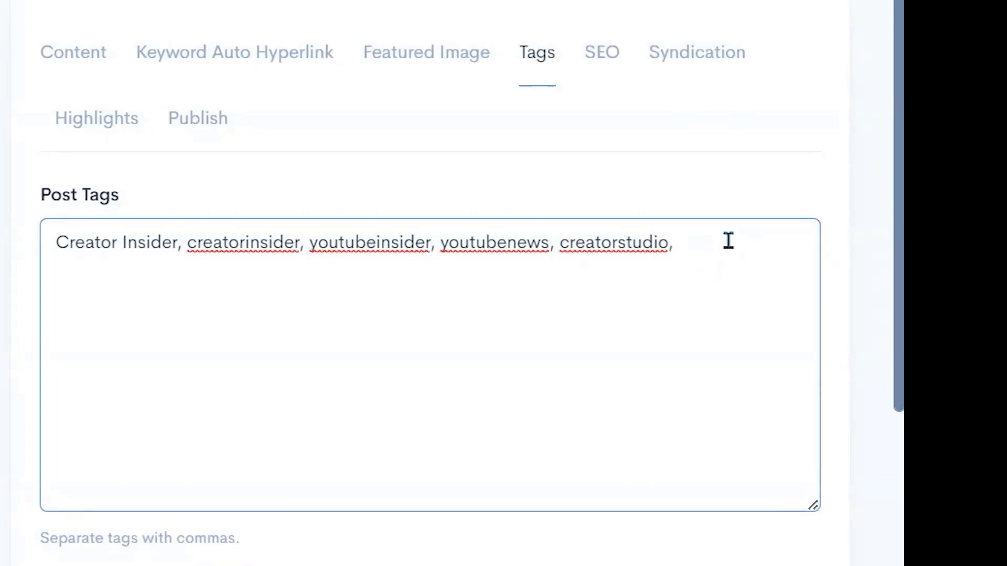
type("content, youtube")
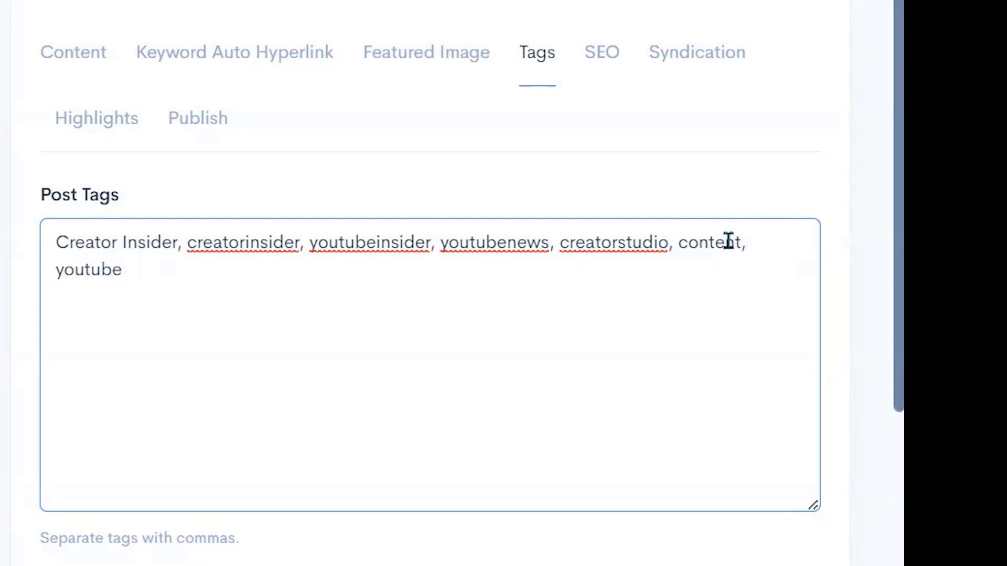
Check the post's SEO keyword, related keywords, and the social post and account options for syndication.
left_click(601, 58)
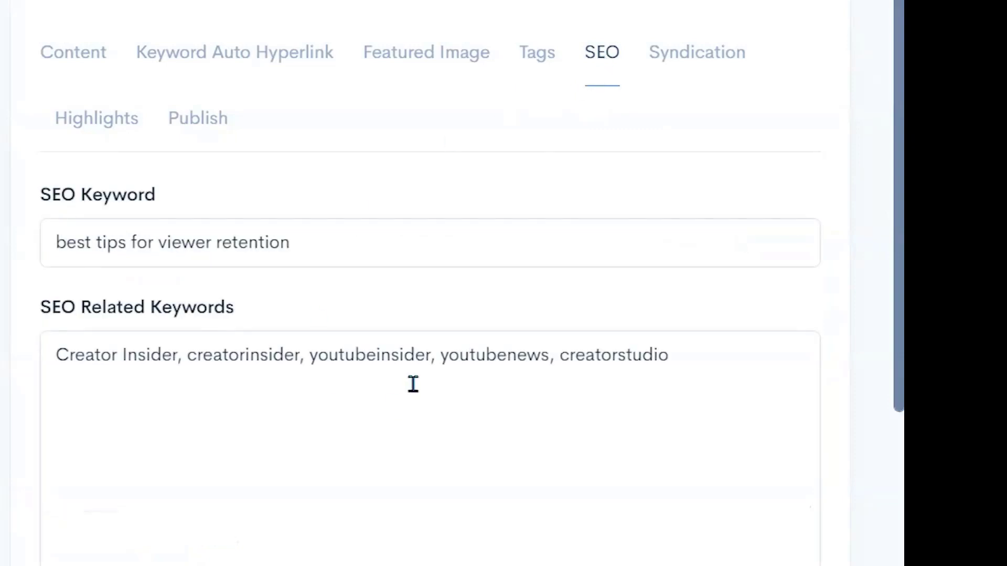
left_click(689, 62)
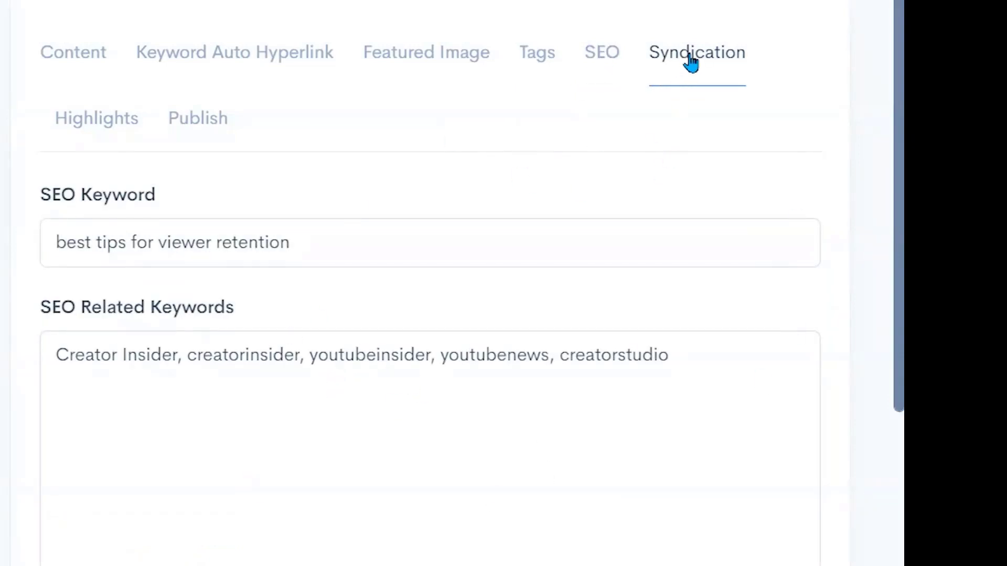
scroll(614, 445, "down", 4)
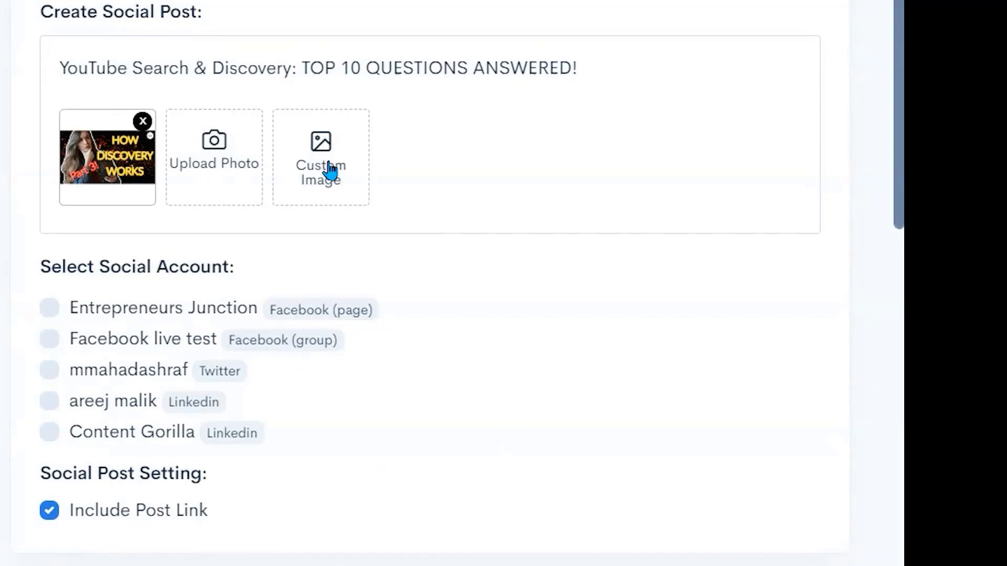
Generate the content highlights and review the meta description, content summary, and Facebook, Twitter and LinkedIn posts.
scroll(87, 97, "up", 3)
left_click(87, 93)
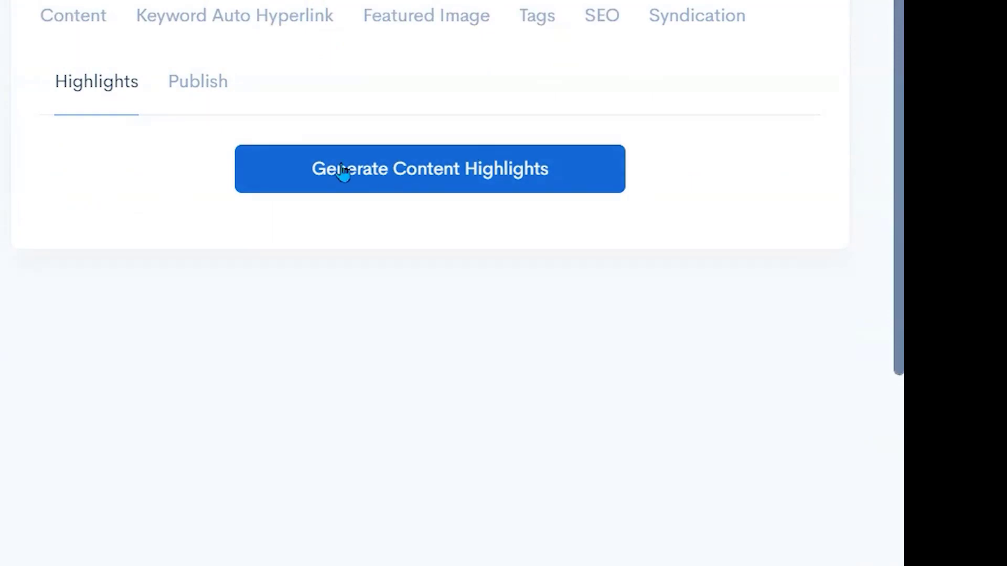
left_click(579, 180)
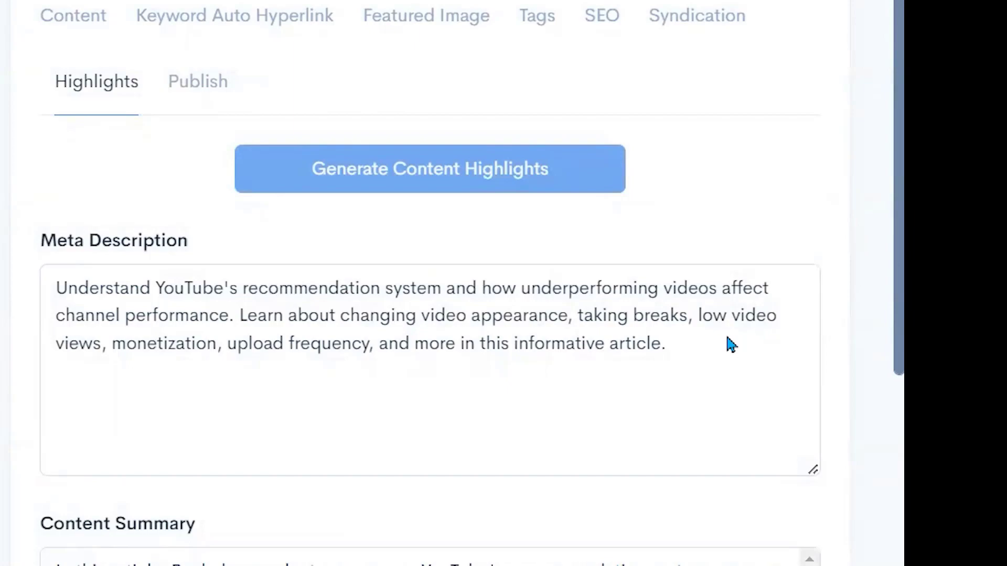
scroll(726, 342, "down", 6)
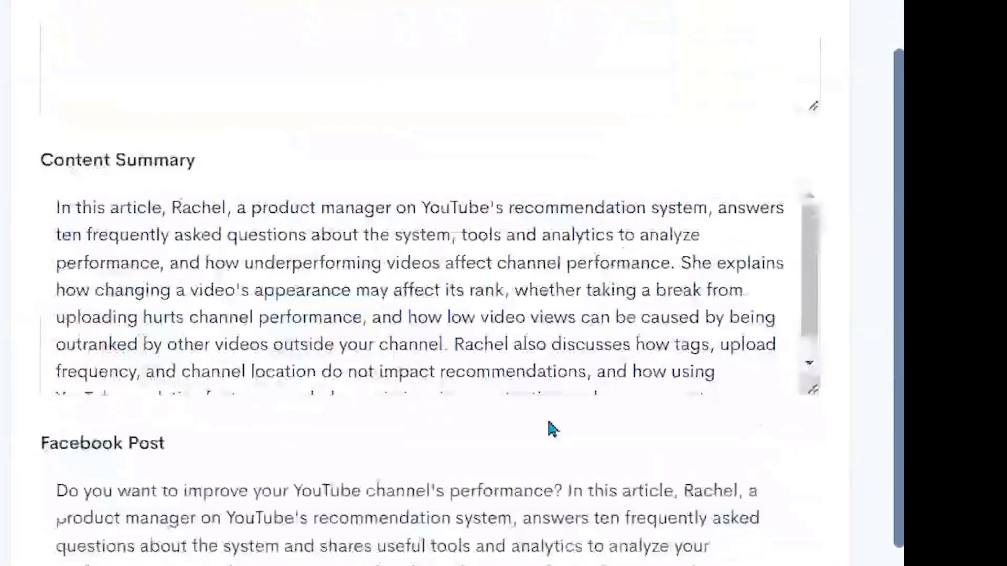
left_click_drag(199, 565, 62, 511)
scroll(62, 511, "down", 5)
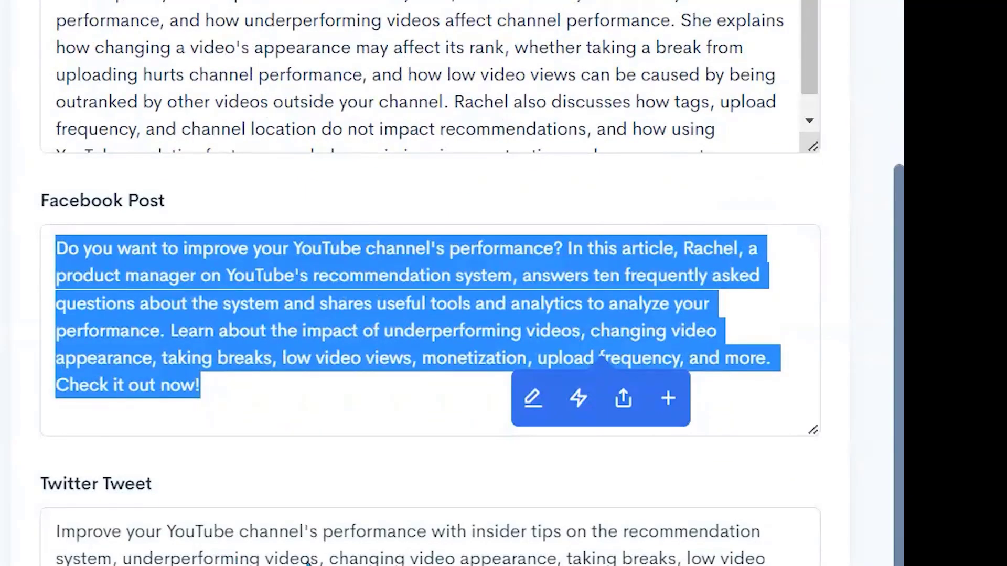
scroll(430, 283, "down", 6)
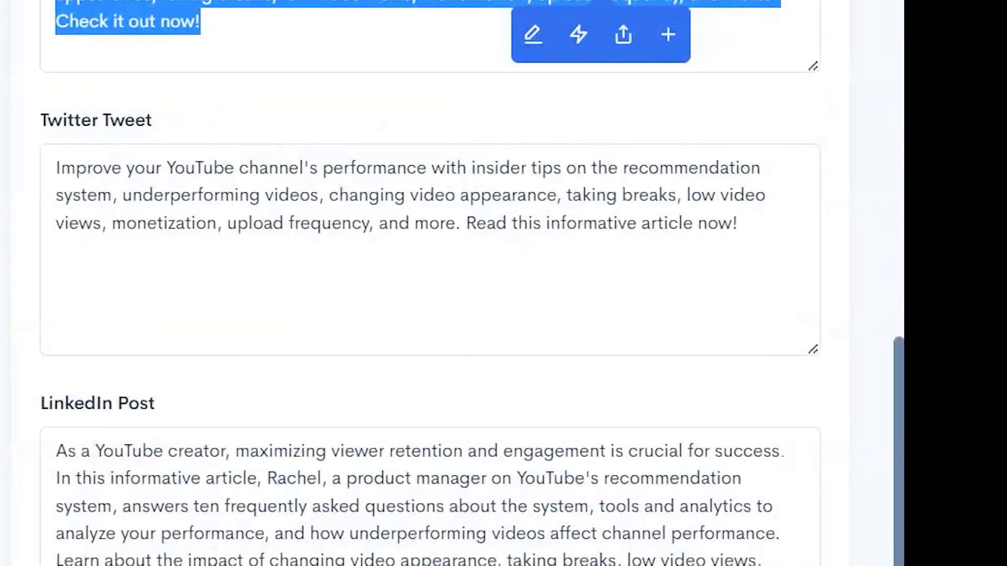
scroll(545, 360, "up", 14)
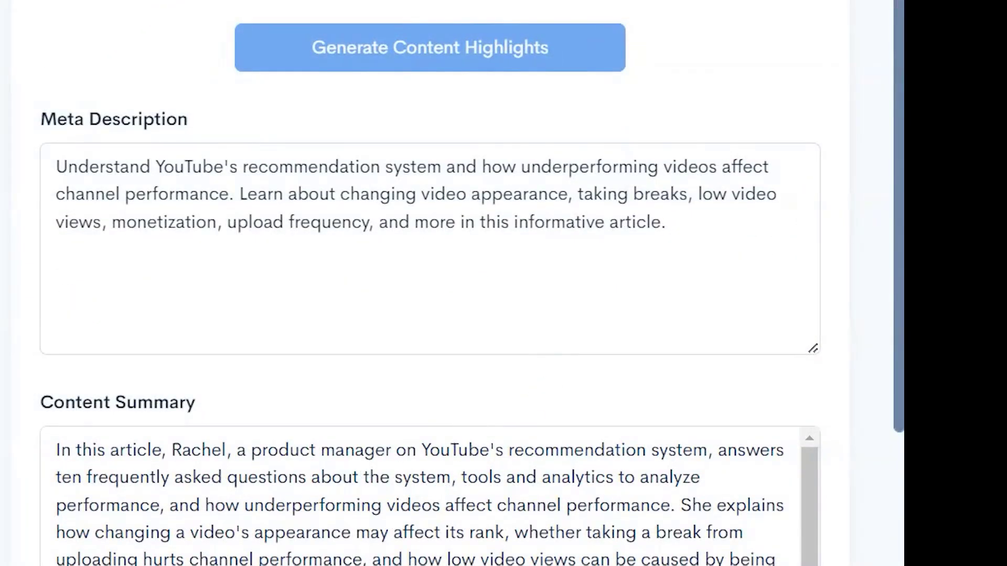
scroll(508, 322, "up", 4)
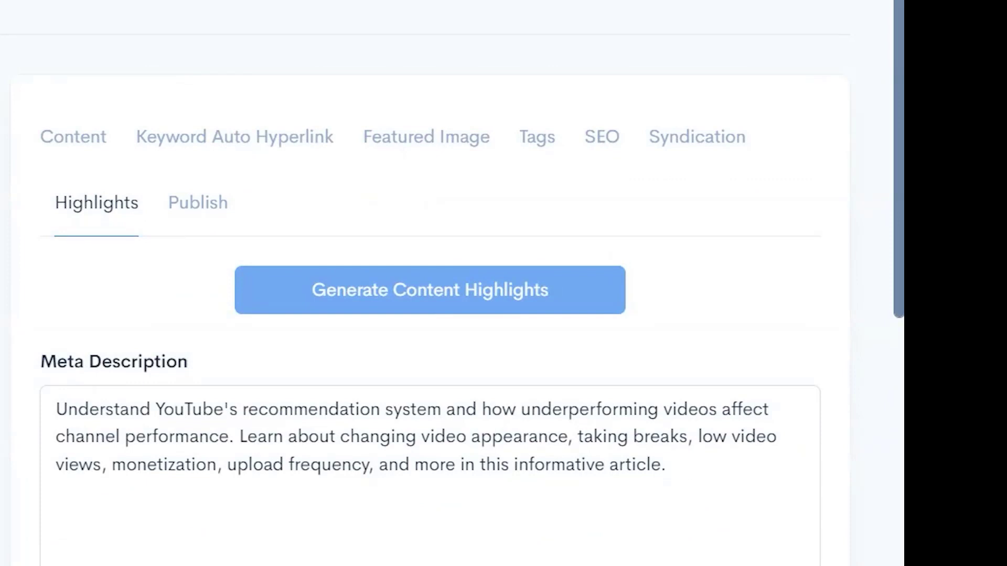
Publish the article to the Assist To Prosper website.
left_click(205, 206)
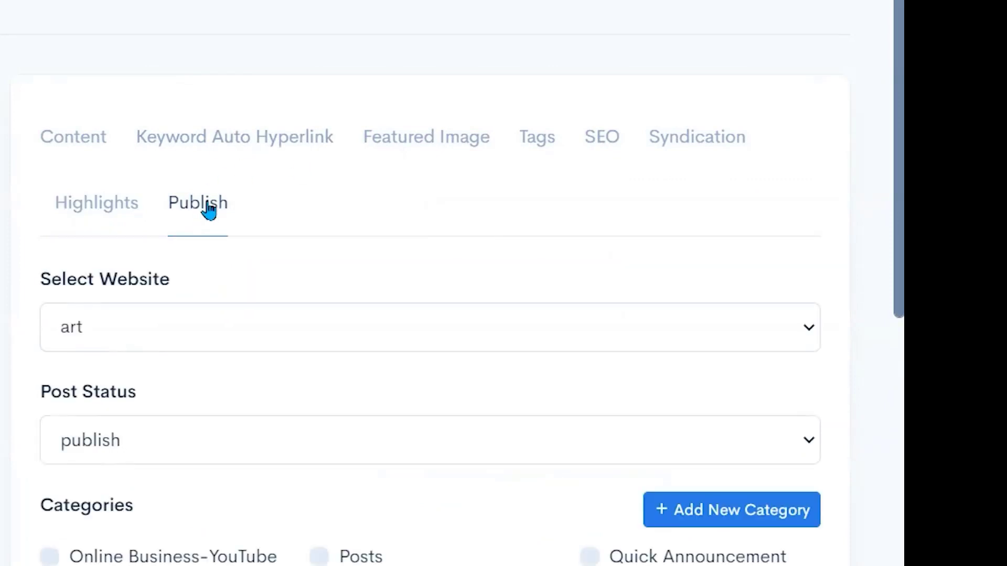
scroll(414, 338, "down", 1)
scroll(252, 236, "down", 3)
left_click(257, 135)
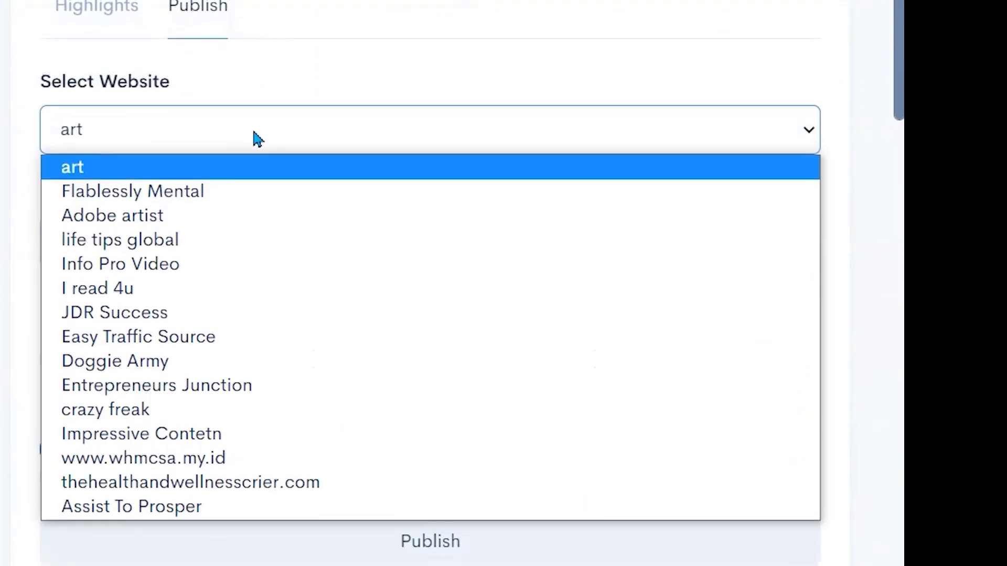
left_click(200, 507)
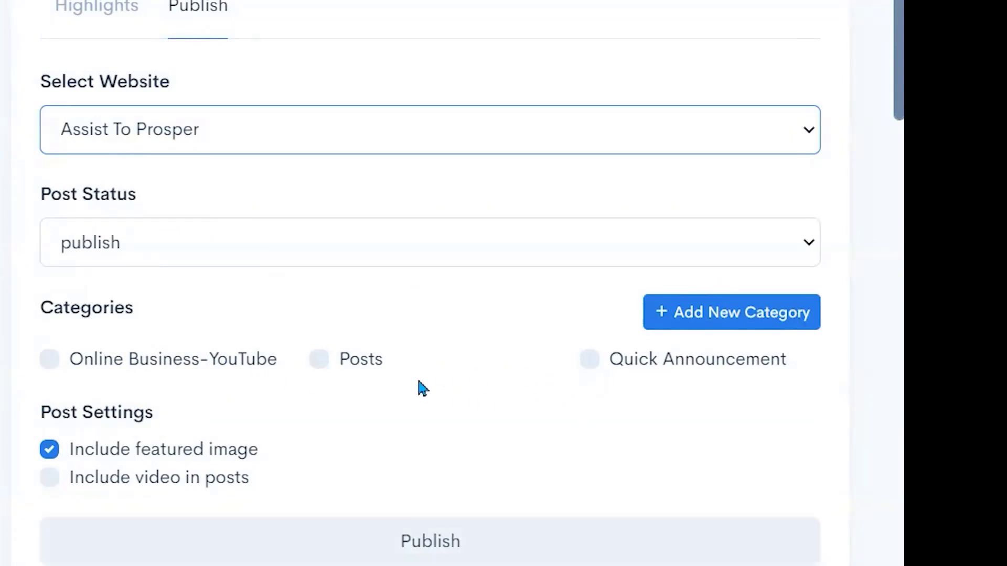
left_click(336, 374)
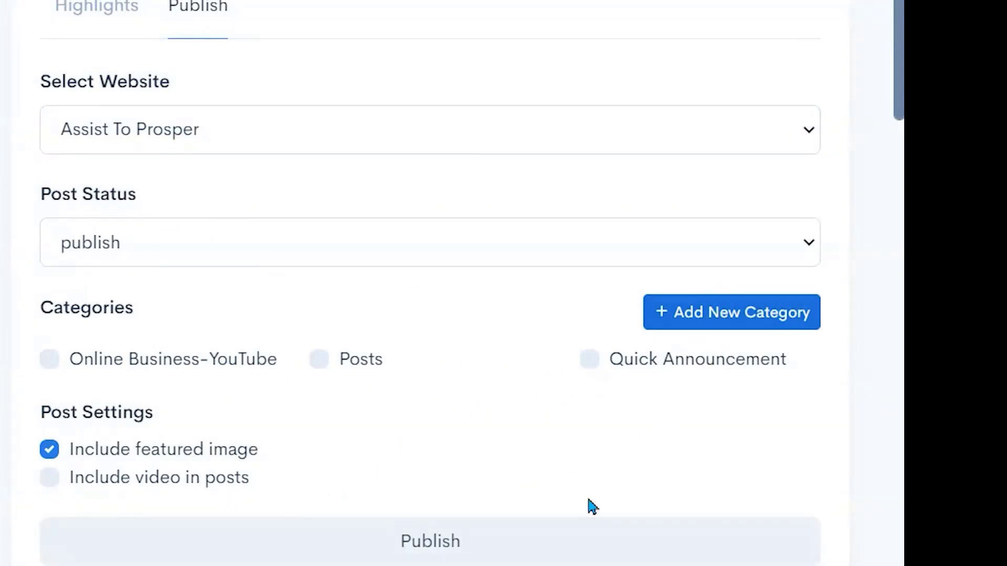
left_click(496, 538)
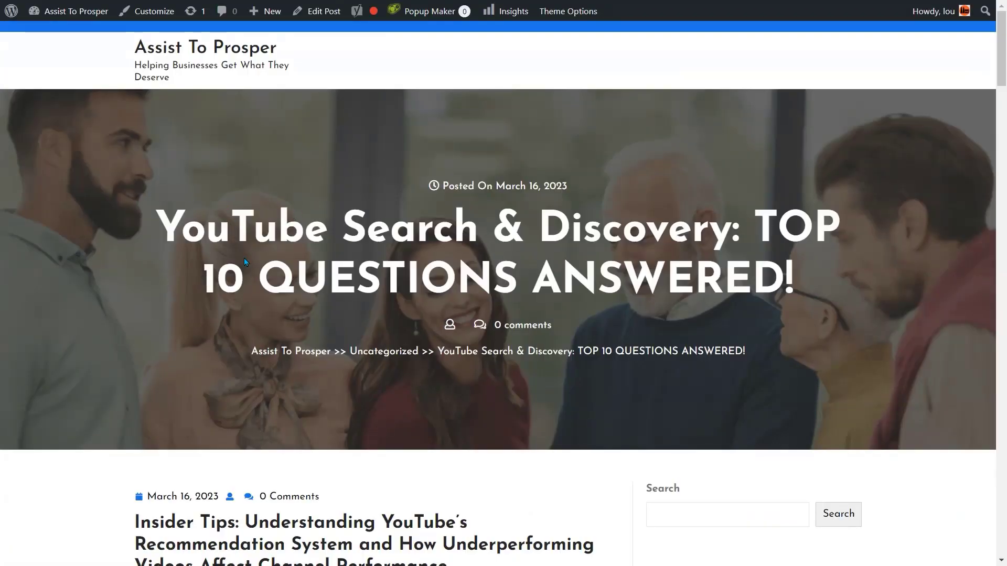
Examine the title, headings and body text of the published post on the Assist To Prosper WordPress site.
left_click_drag(153, 214, 420, 179)
scroll(222, 236, "down", 5)
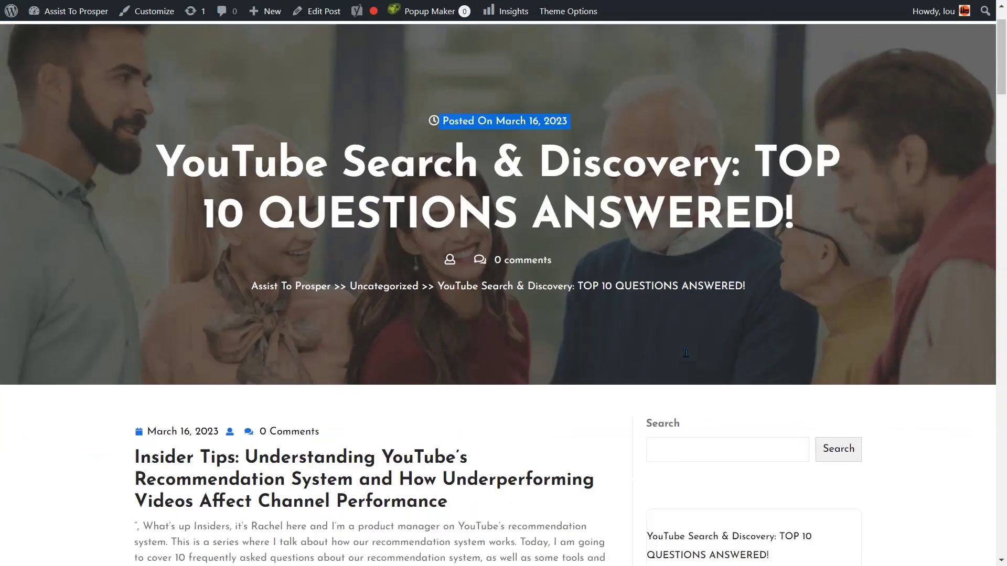
left_click_drag(138, 195, 472, 238)
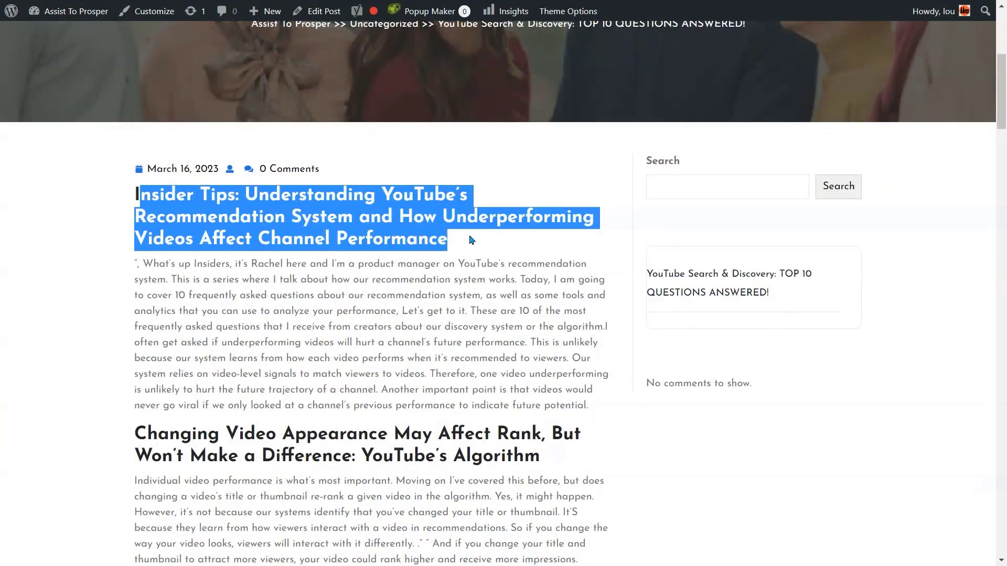
scroll(492, 308, "down", 2)
scroll(492, 308, "down", 1)
scroll(381, 298, "down", 20)
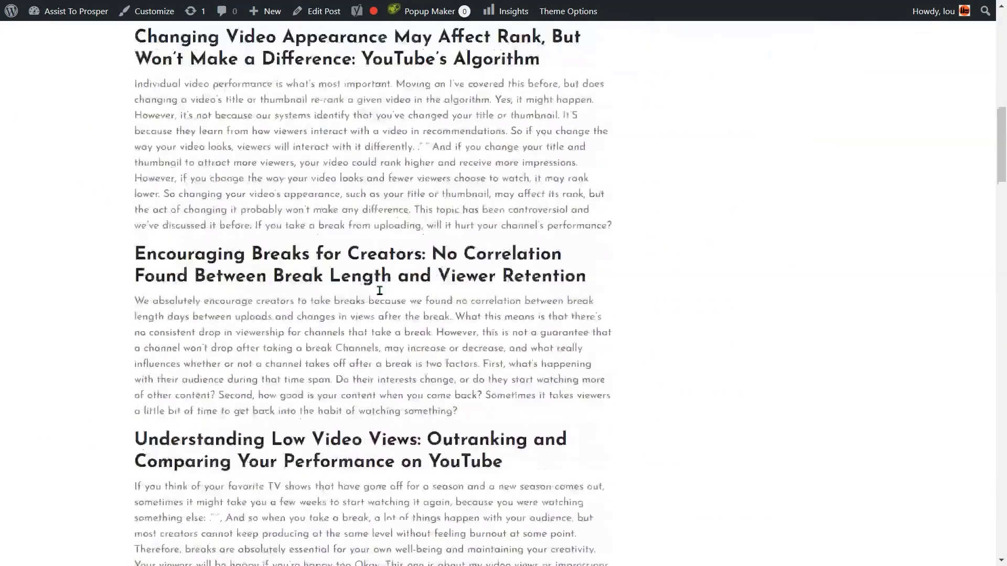
Read through the remaining sections of the published video article down the page.
scroll(384, 306, "down", 20)
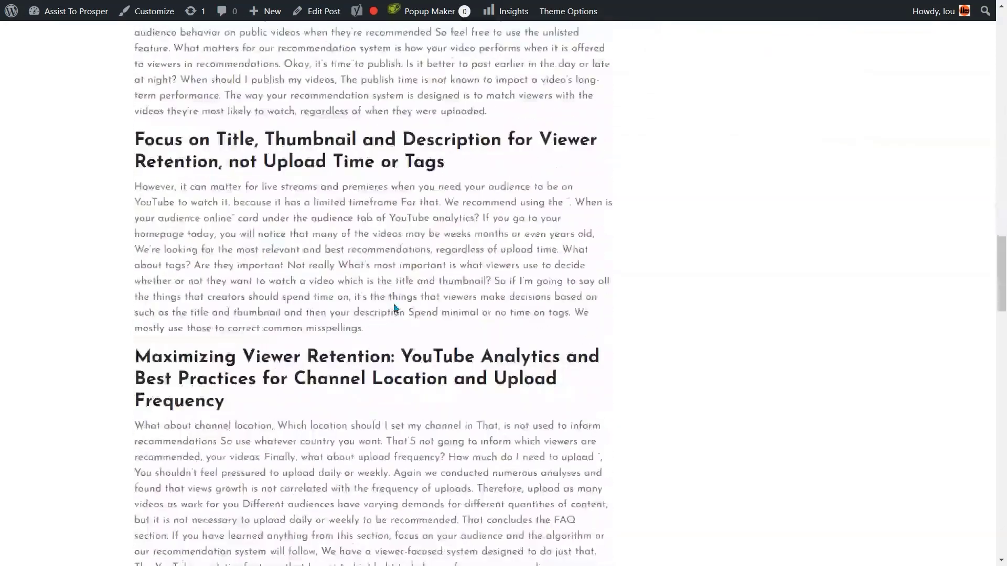
scroll(476, 364, "down", 10)
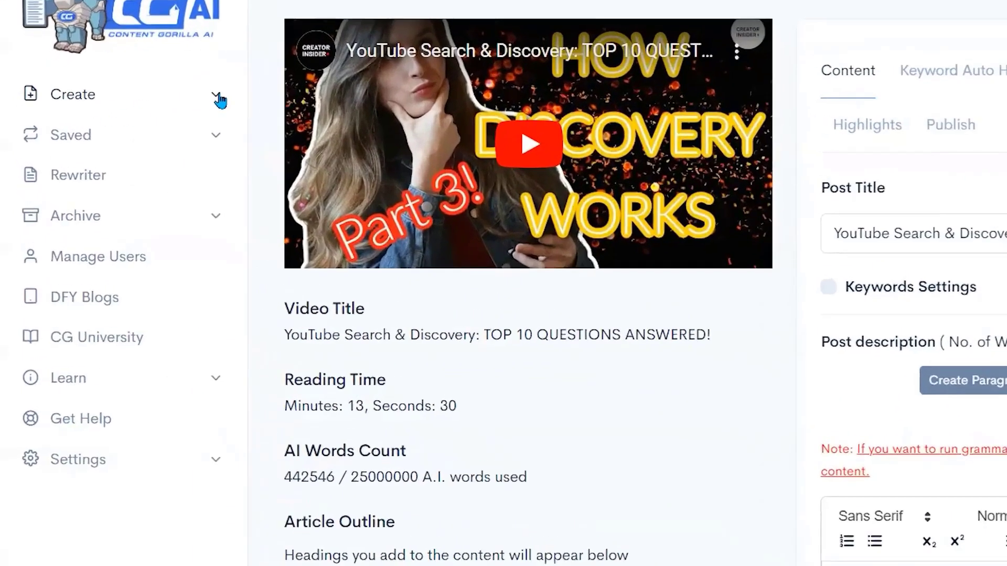
In Content Gorilla AI, open the short content list and create a post from the idea "How to create effective Instagram Reels".
left_click(145, 106)
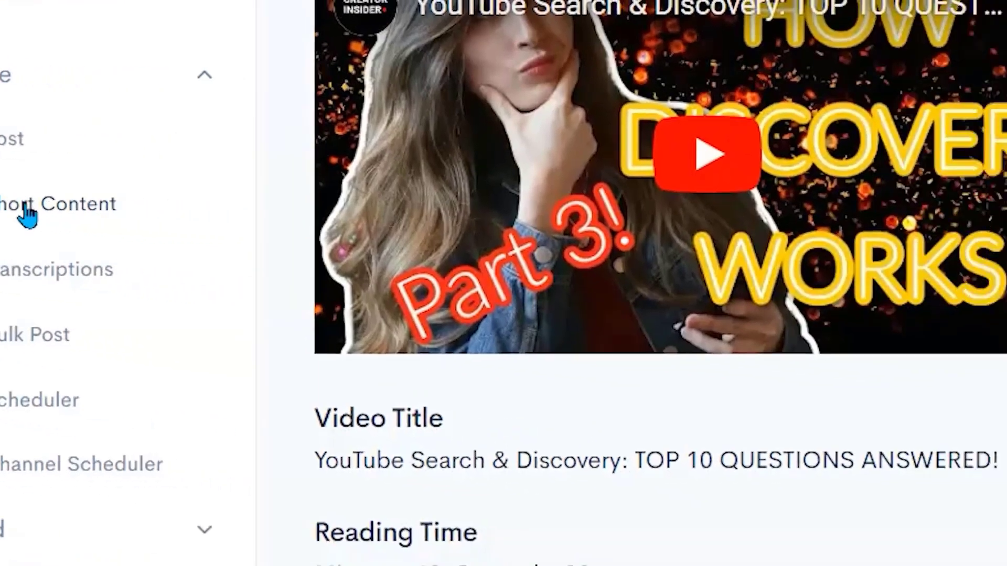
left_click(205, 223)
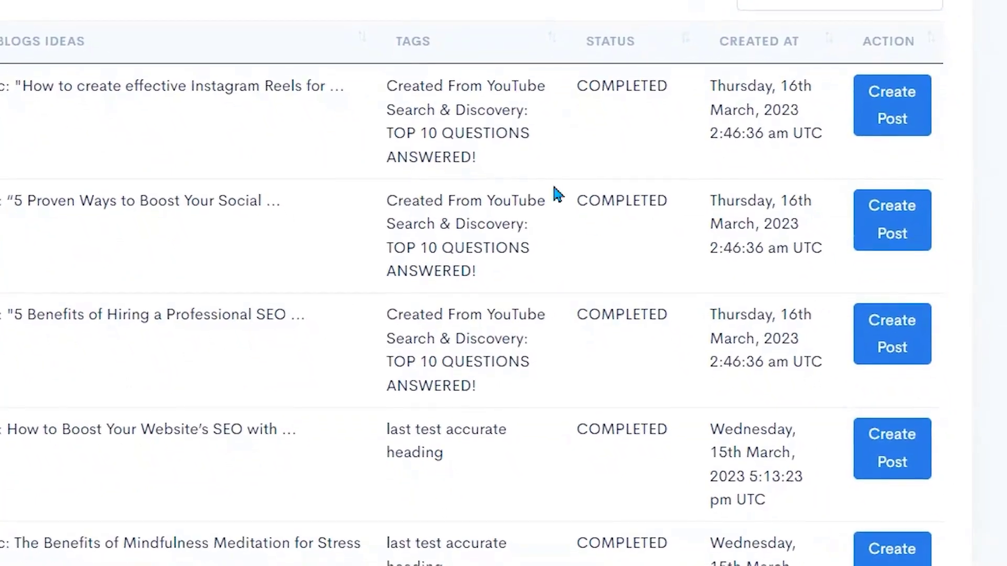
left_click(896, 79)
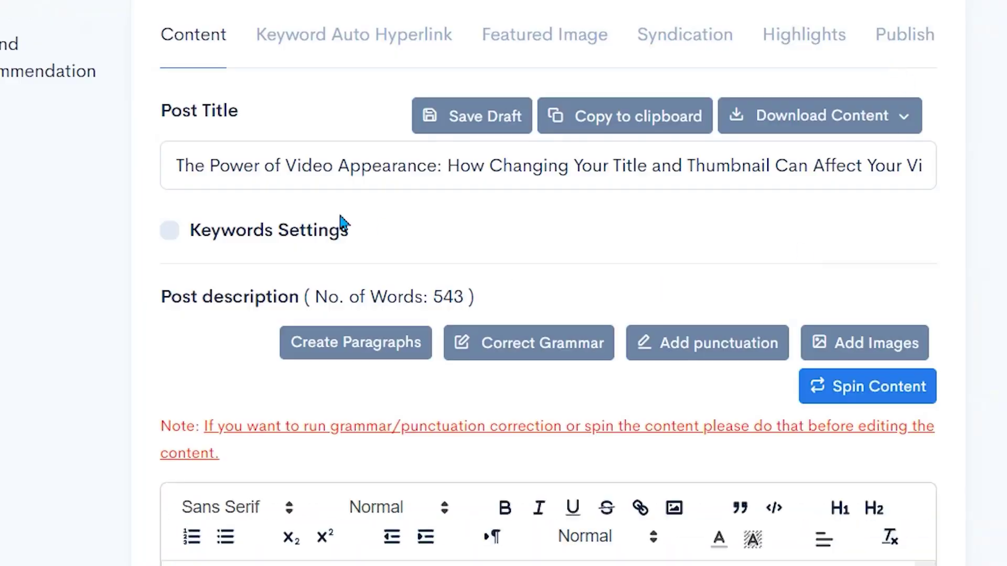
Review the body text and inserted image of the new Instagram Reels post.
scroll(540, 466, "down", 15)
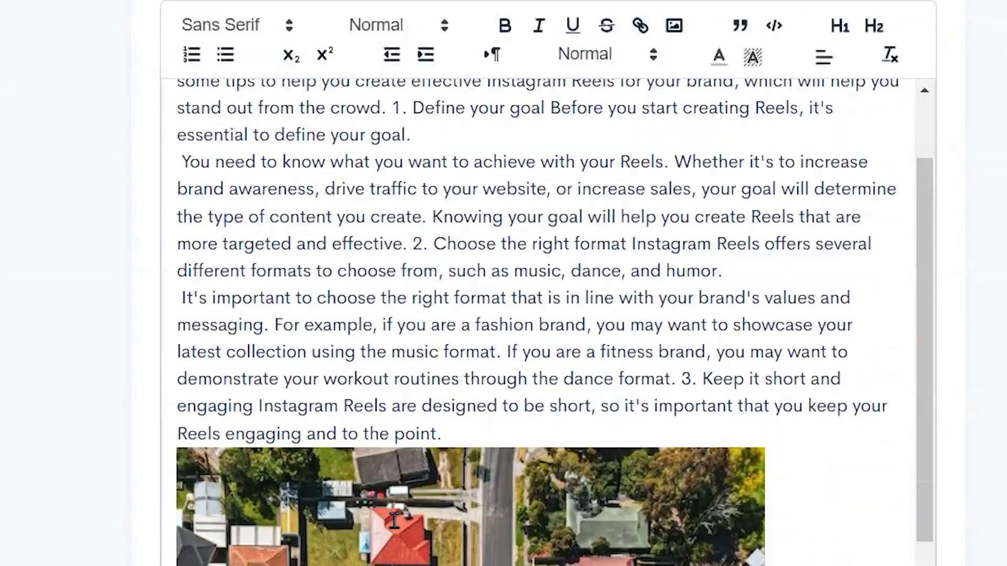
scroll(382, 495, "down", 2)
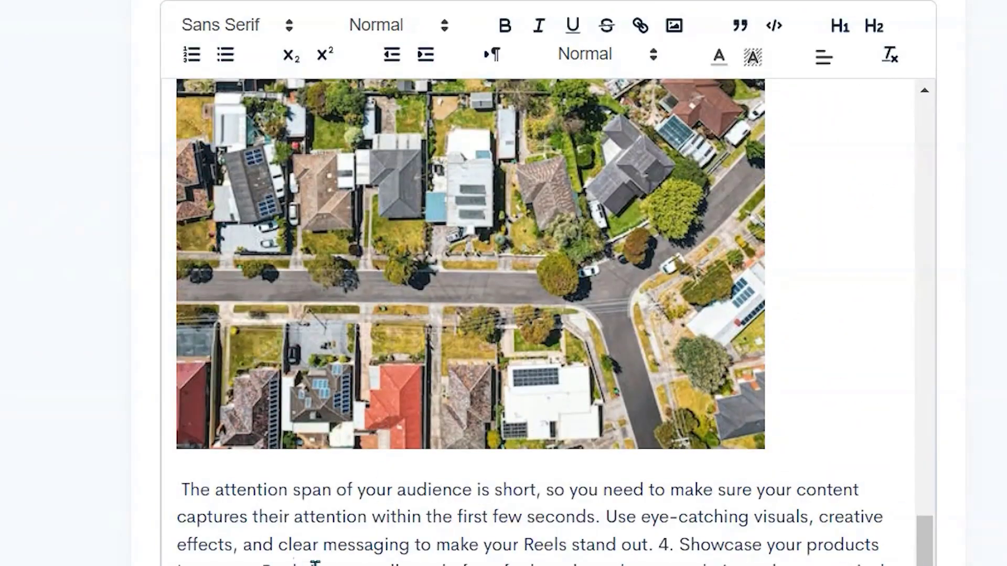
scroll(542, 540, "down", 3)
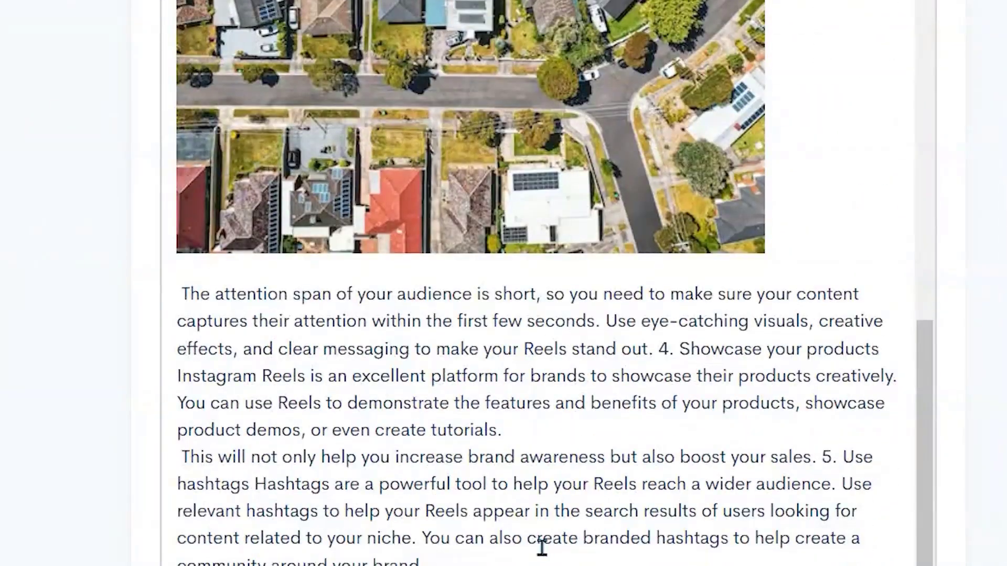
scroll(367, 480, "up", 10)
scroll(471, 315, "up", 10)
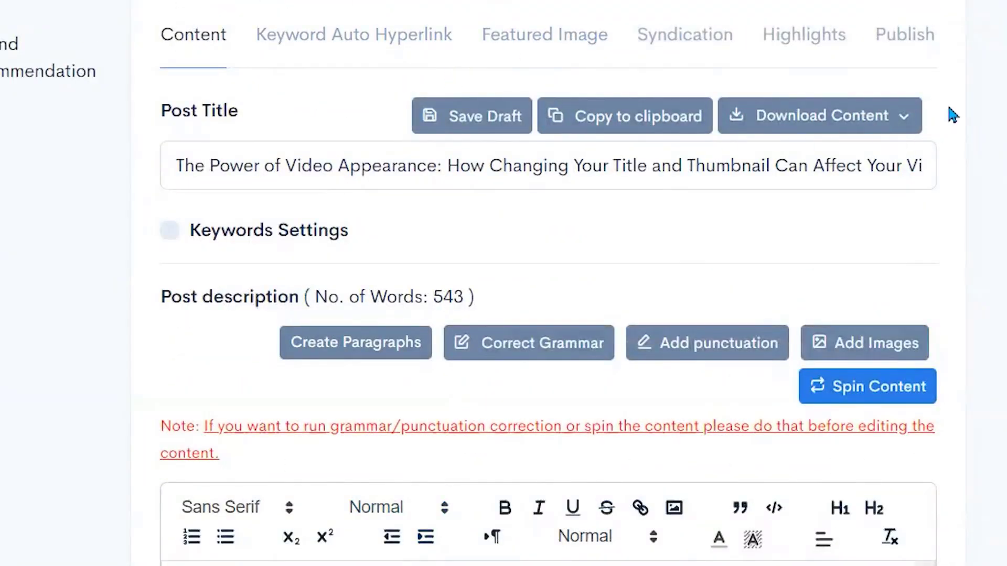
Publish the Instagram Reels post to the Assist To Prosper website in the Online Business-YouTube category.
left_click(893, 40)
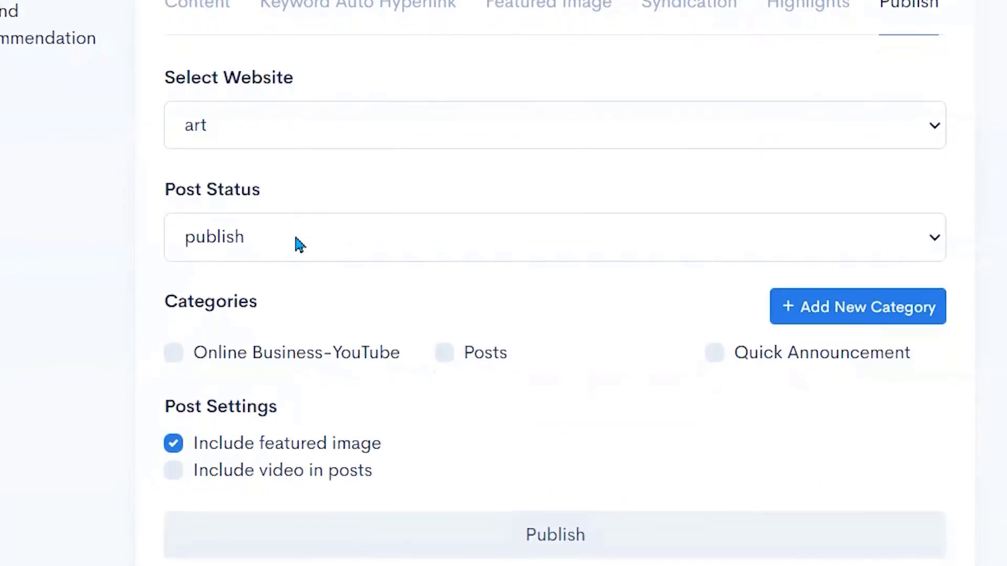
left_click(270, 120)
left_click(254, 498)
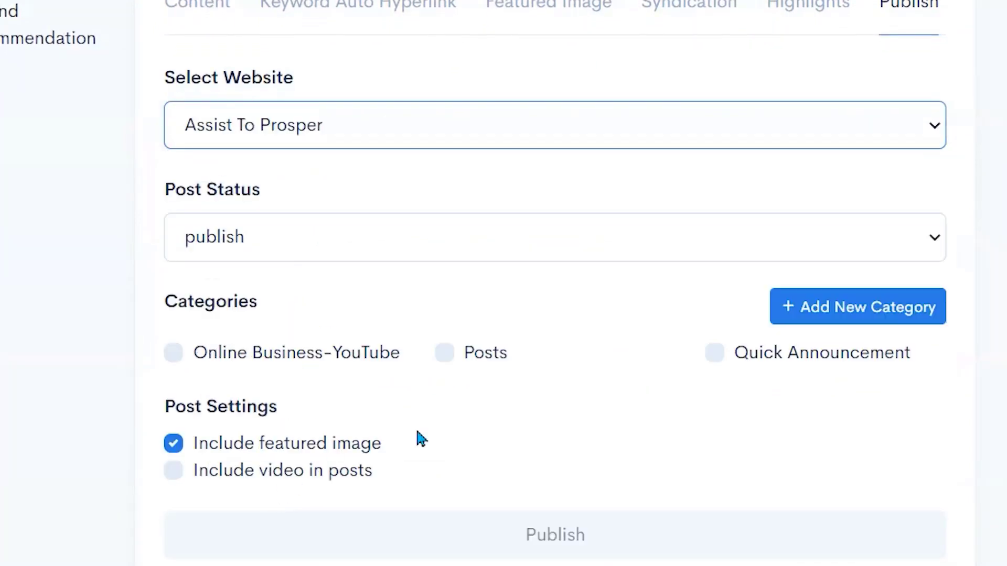
left_click(268, 358)
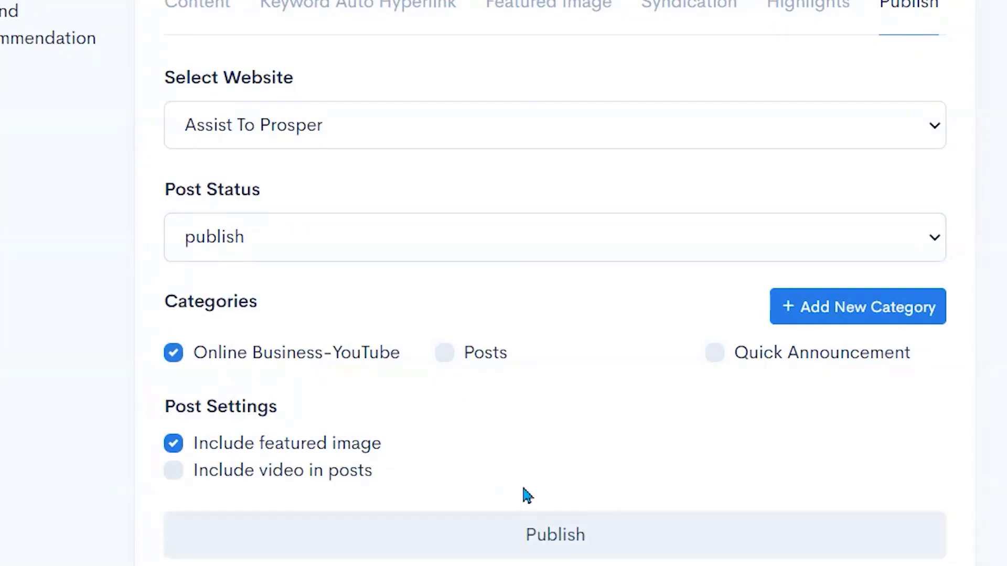
left_click(530, 537)
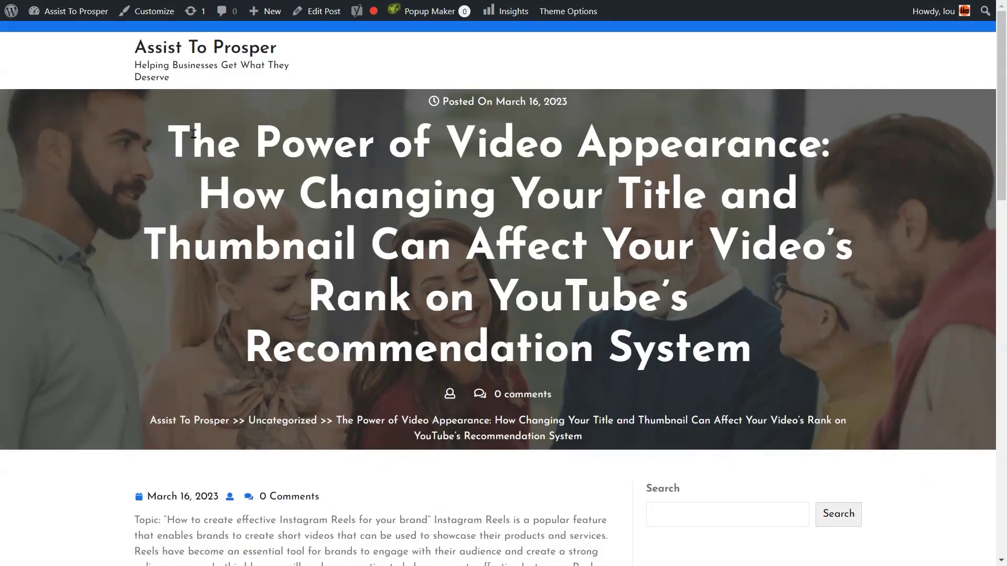
Examine the title, text and image of the published Instagram Reels post on the website and return to the Content Gorilla AI post editor.
left_click_drag(168, 143, 596, 280)
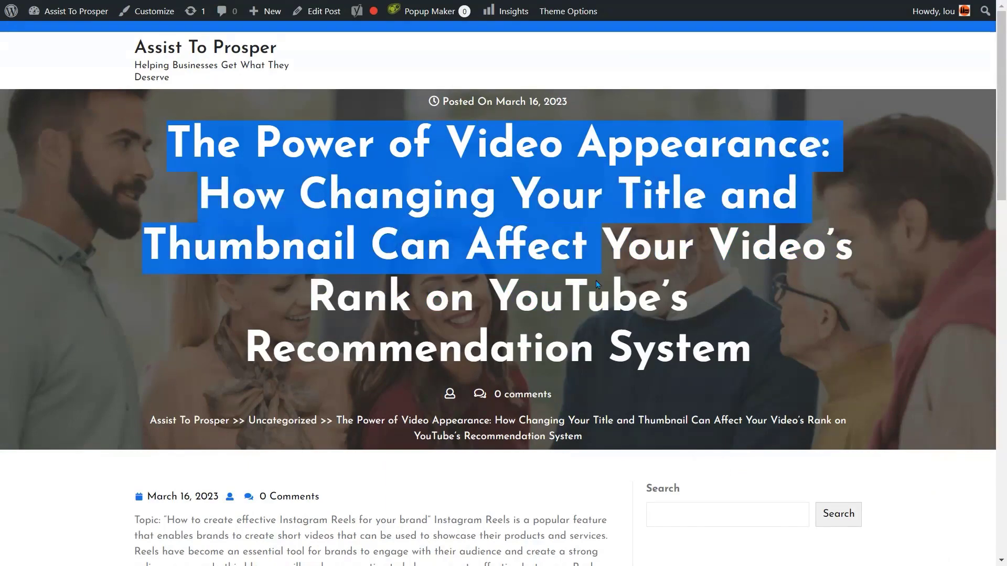
scroll(464, 356, "down", 5)
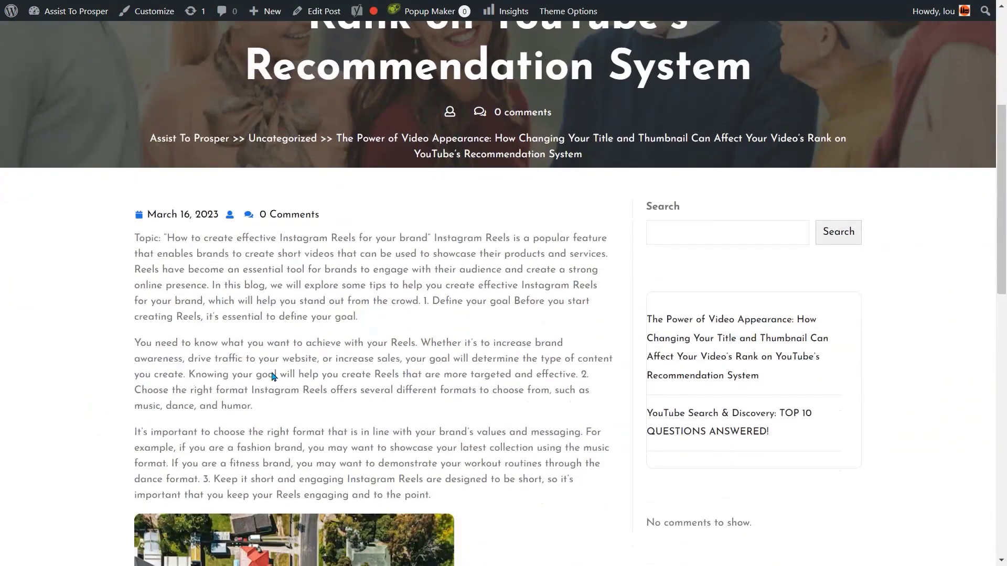
scroll(273, 377, "down", 7)
scroll(355, 298, "down", 8)
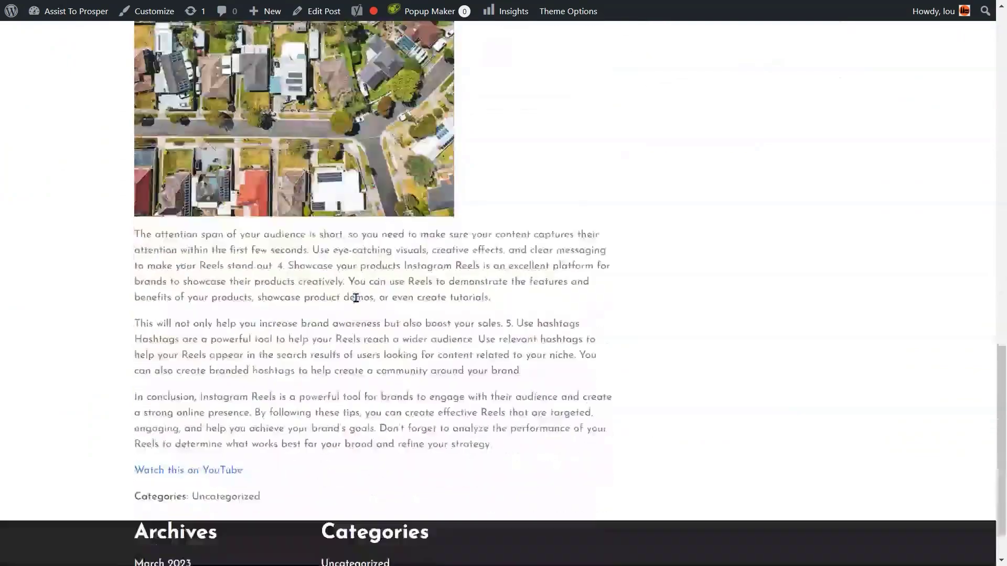
scroll(397, 294, "down", 1)
scroll(452, 333, "up", 8)
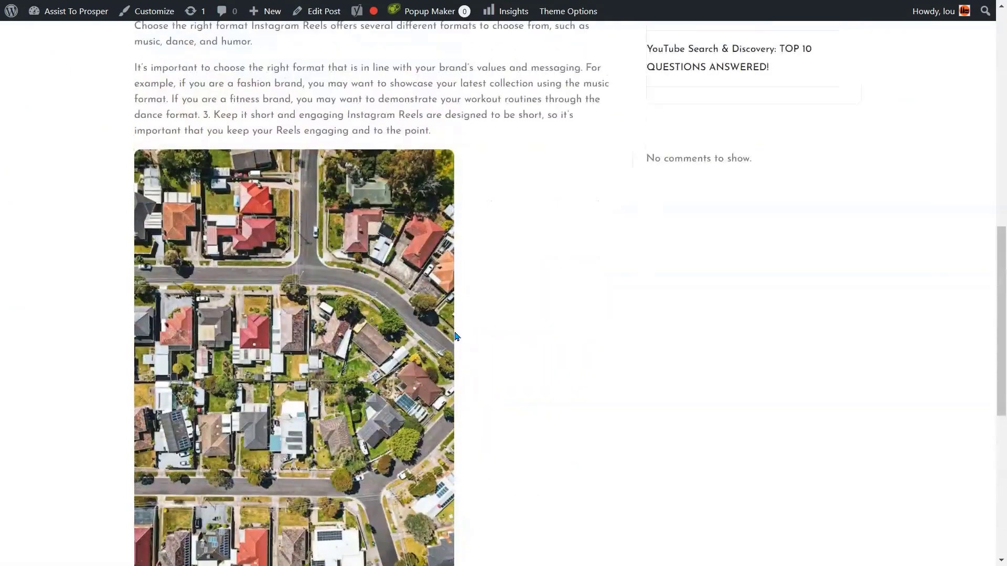
scroll(456, 336, "up", 8)
scroll(490, 360, "up", 4)
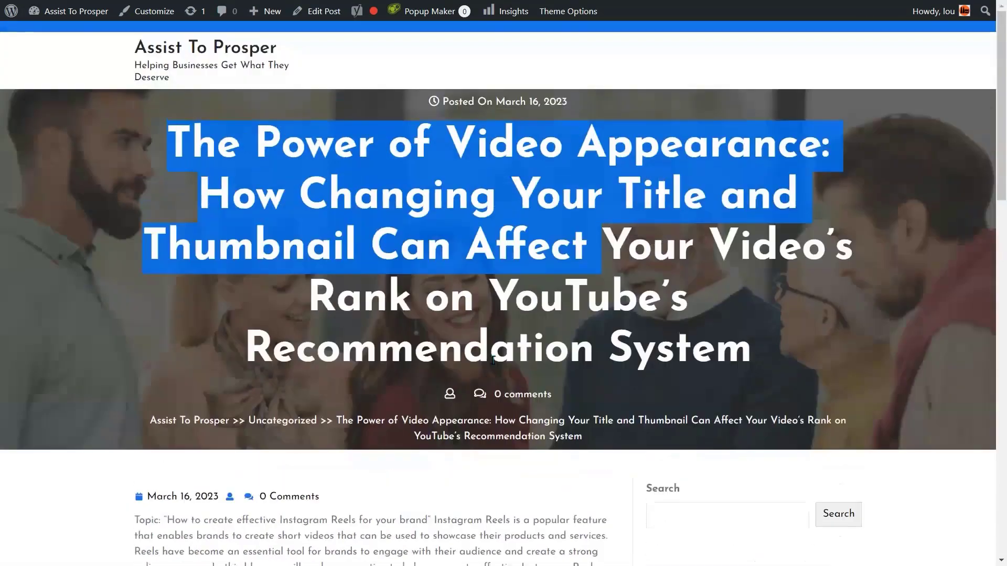
left_click(916, 413)
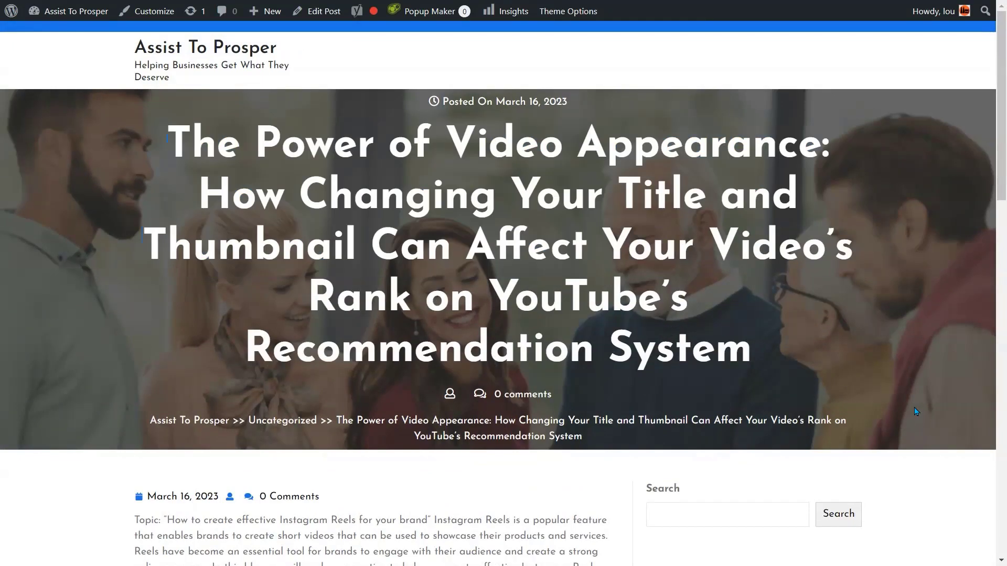
key("ctrl+Tab")
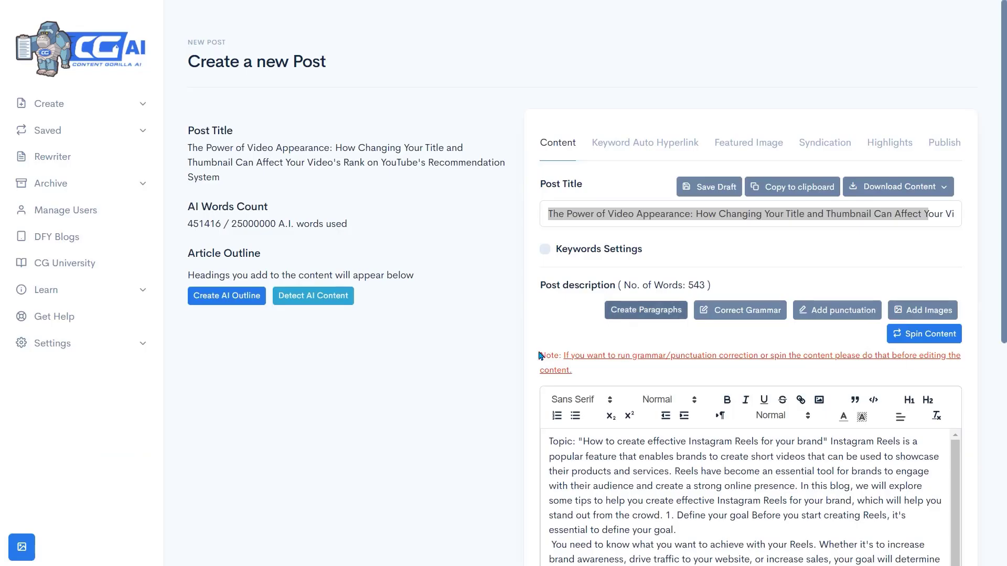